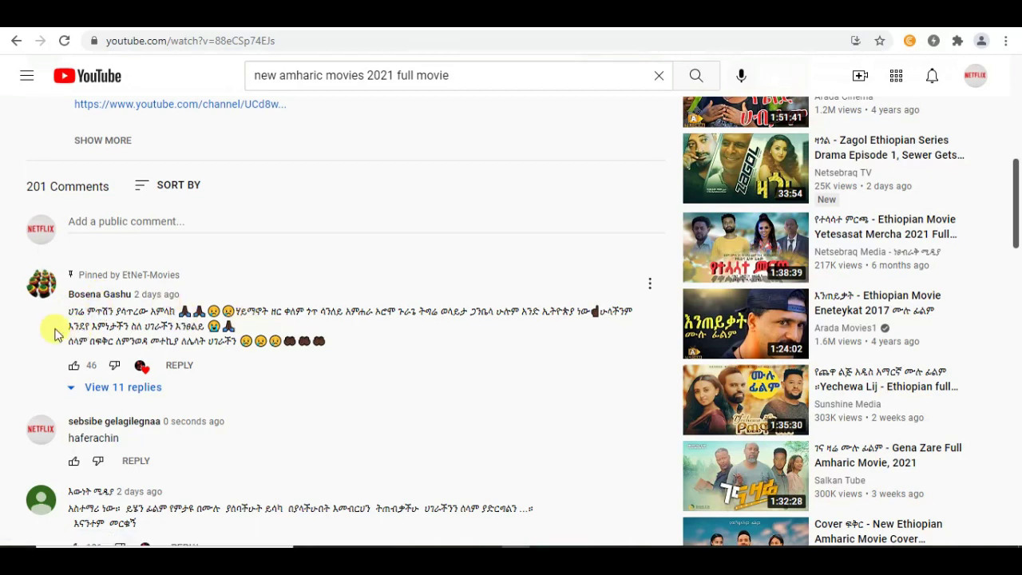
# - Like the pinned comment in the video's comment section
pyautogui.click(73, 366)
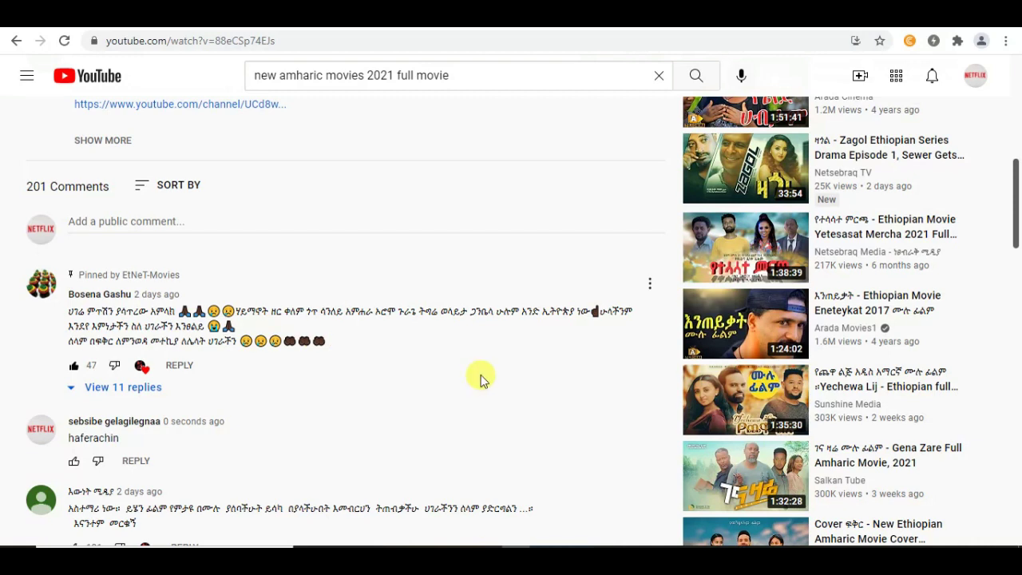
pyautogui.moveTo(1016, 232); pyautogui.dragTo(1018, 227)
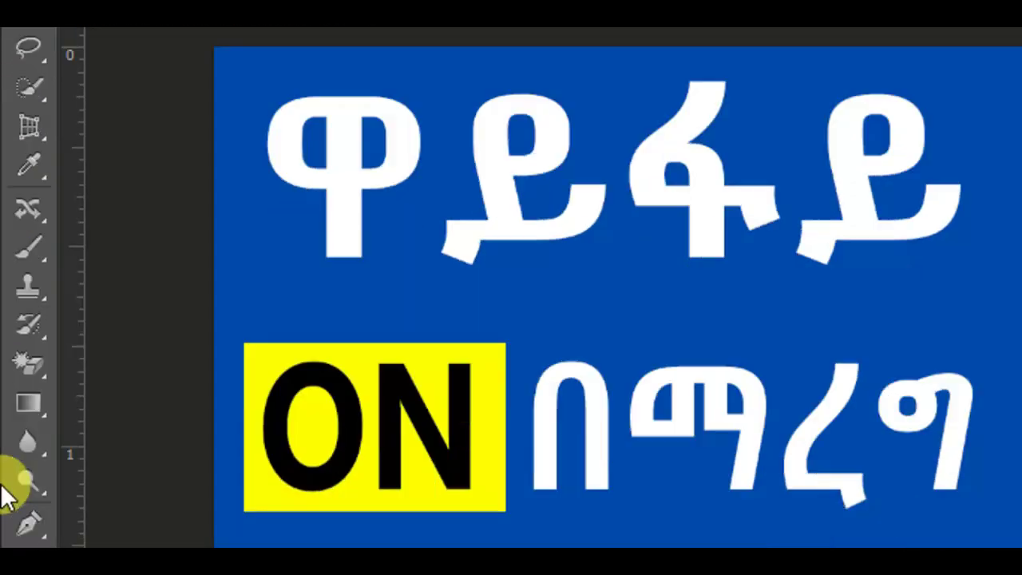
# - In Photoshop, sample the thumbnail's blue background with the foreground Color Picker, copy its hex code 004aad and cancel the picker
pyautogui.click(29, 226)
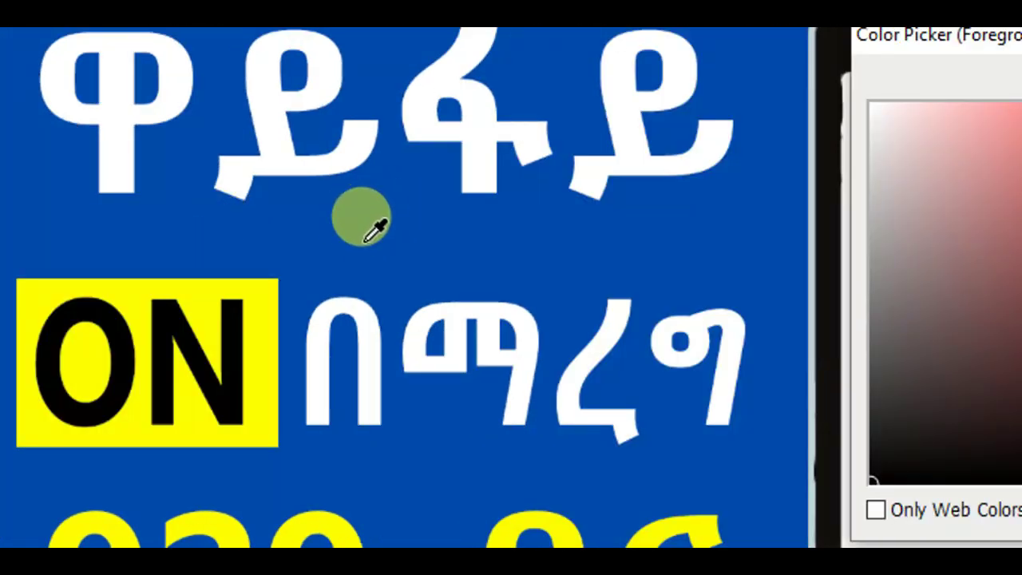
pyautogui.click(365, 240)
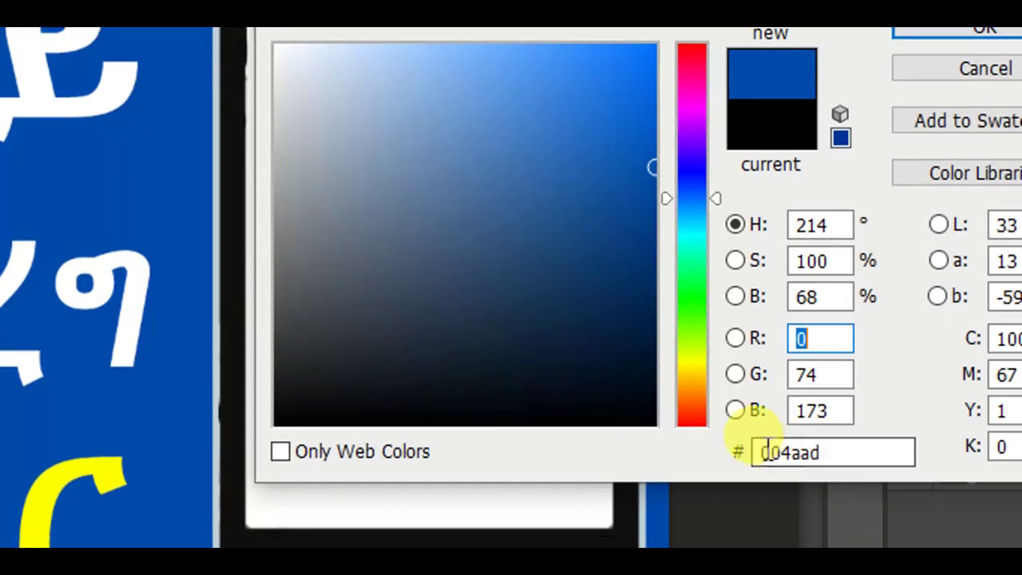
pyautogui.click(828, 453)
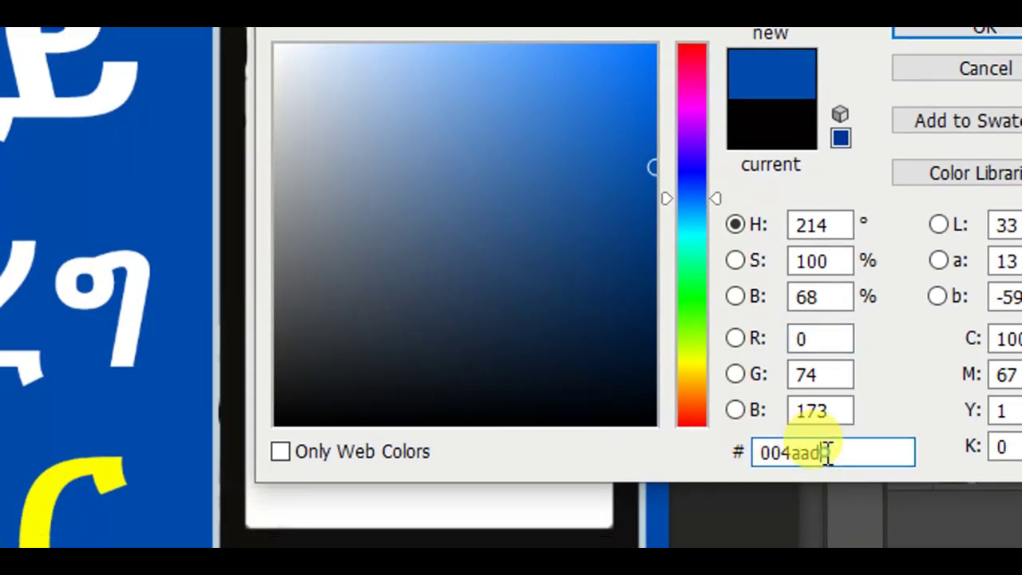
pyautogui.moveTo(829, 454); pyautogui.dragTo(755, 453)
pyautogui.rightClick(777, 452)
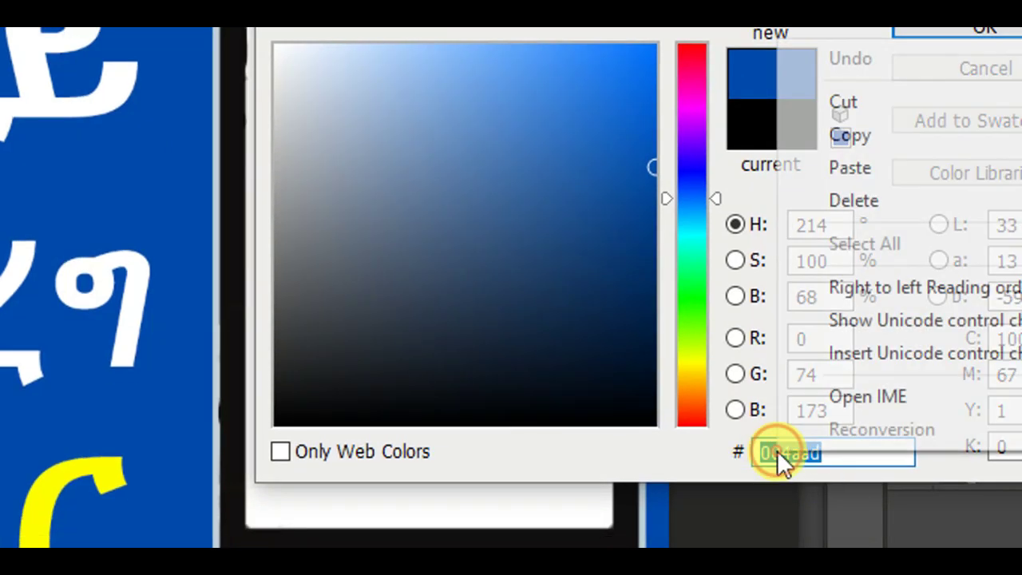
pyautogui.click(843, 138)
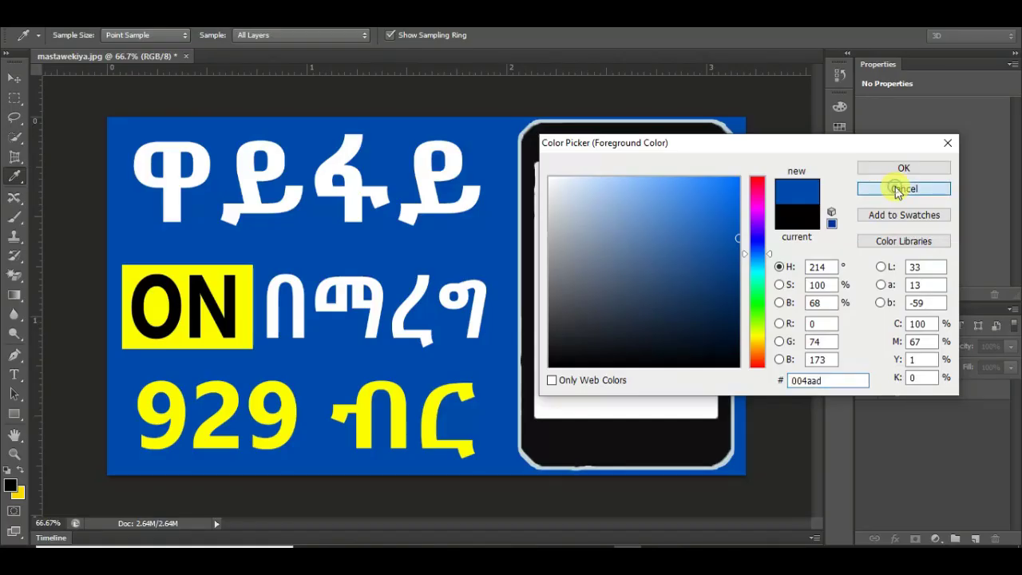
pyautogui.click(899, 189)
pyautogui.press('b')
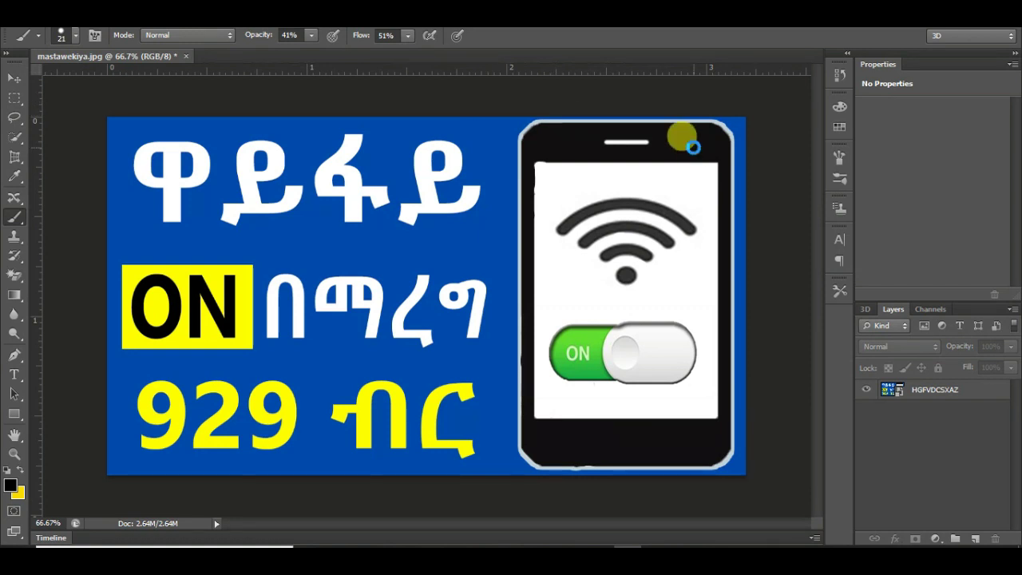
# - Create a new 1280 × 720 pixel document at 400 pixels/inch and convert its Background into a regular layer
pyautogui.hotkey('ctrl', 'n')
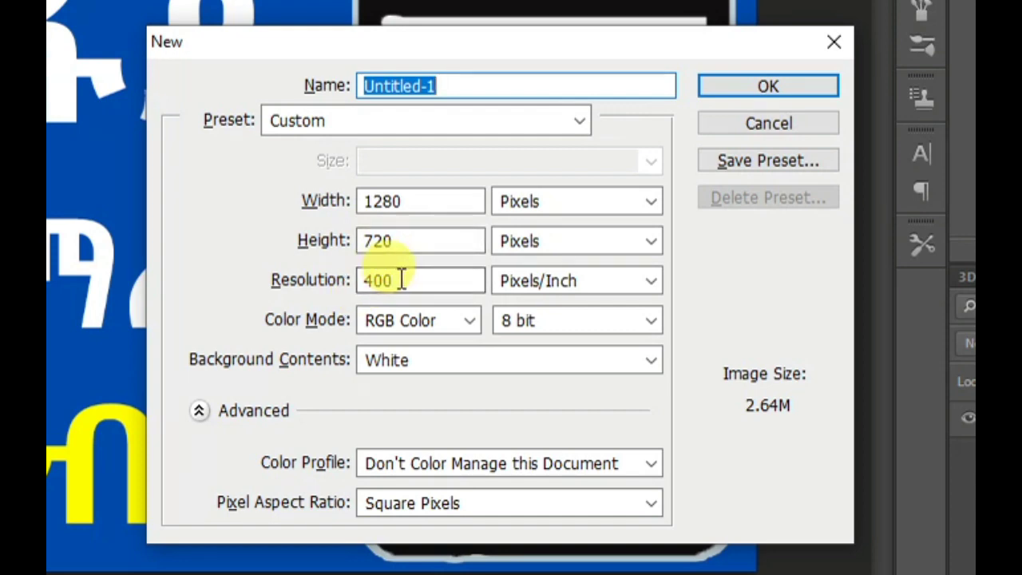
pyautogui.click(743, 86)
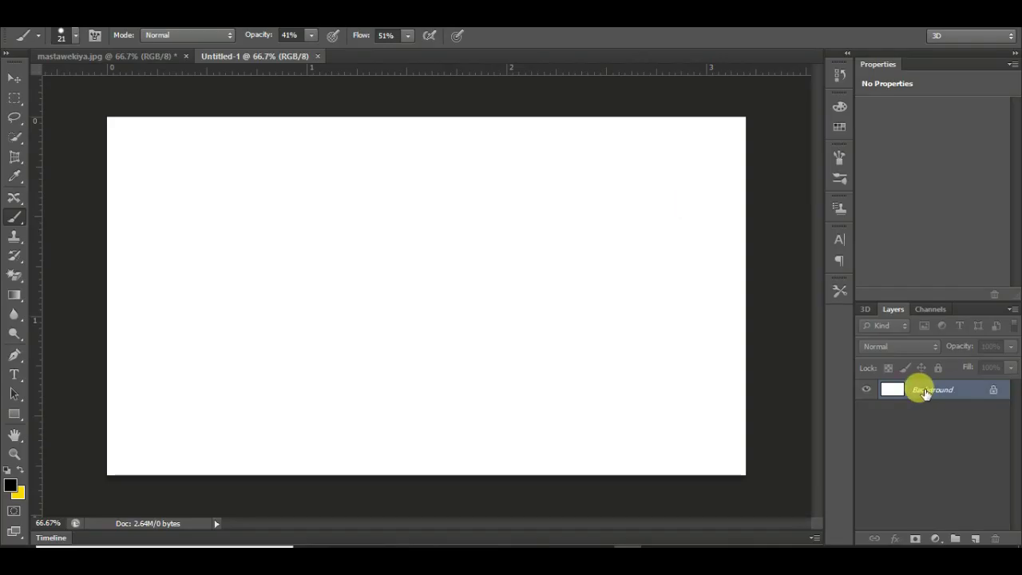
pyautogui.doubleClick(931, 392)
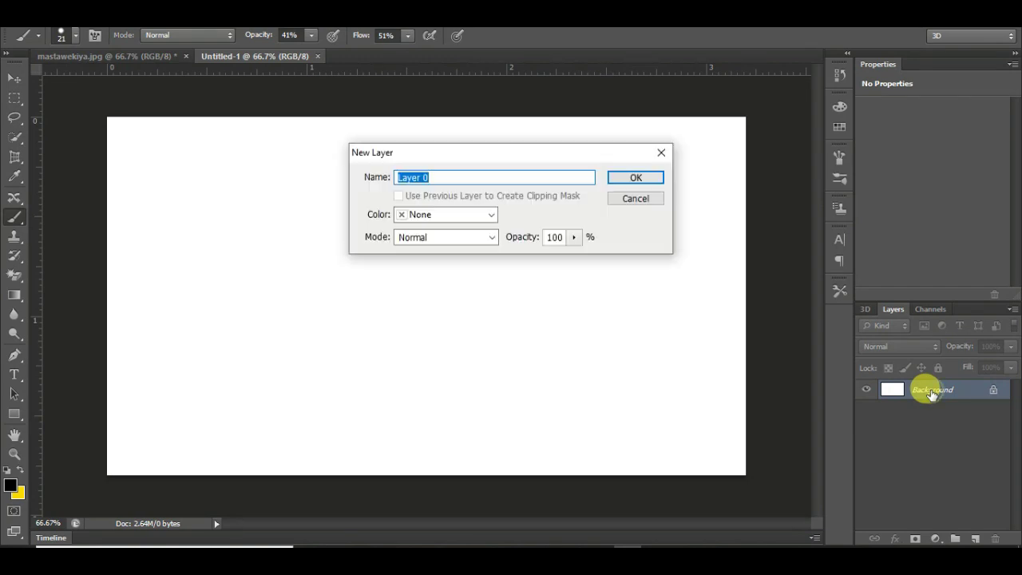
pyautogui.click(637, 178)
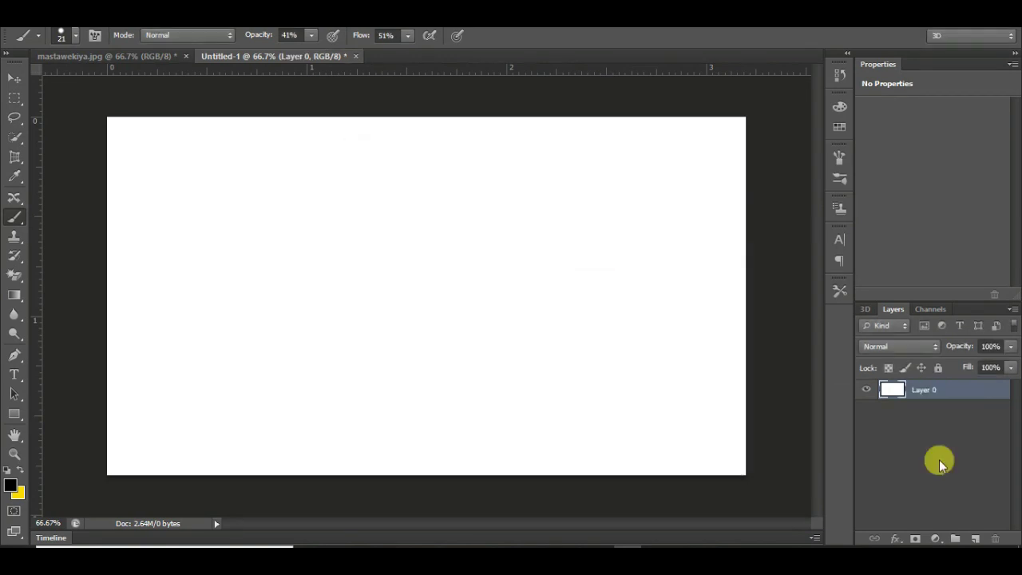
# - Add a Solid Color fill layer with hex colour 004aad to the new document
pyautogui.click(936, 539)
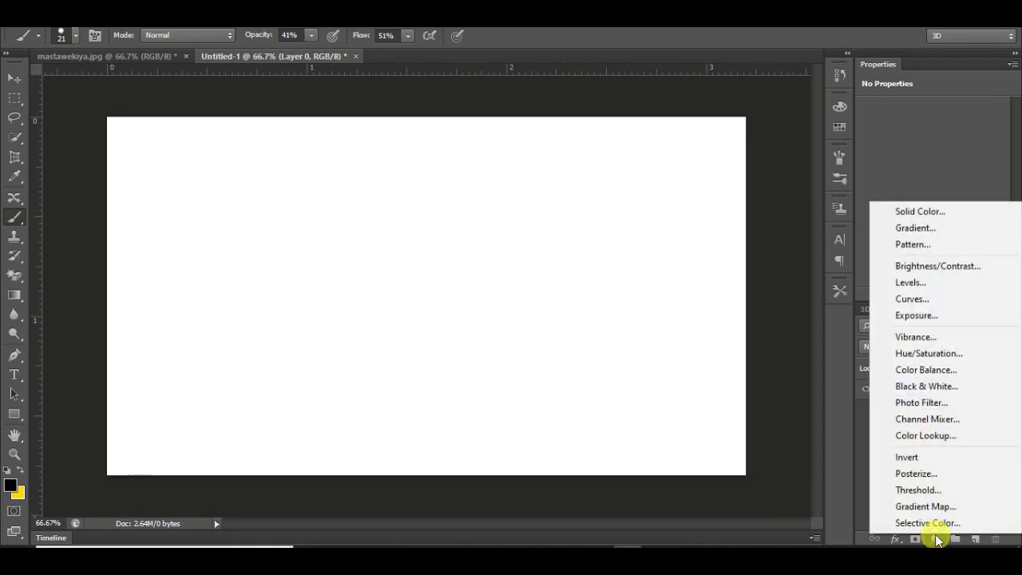
pyautogui.click(923, 212)
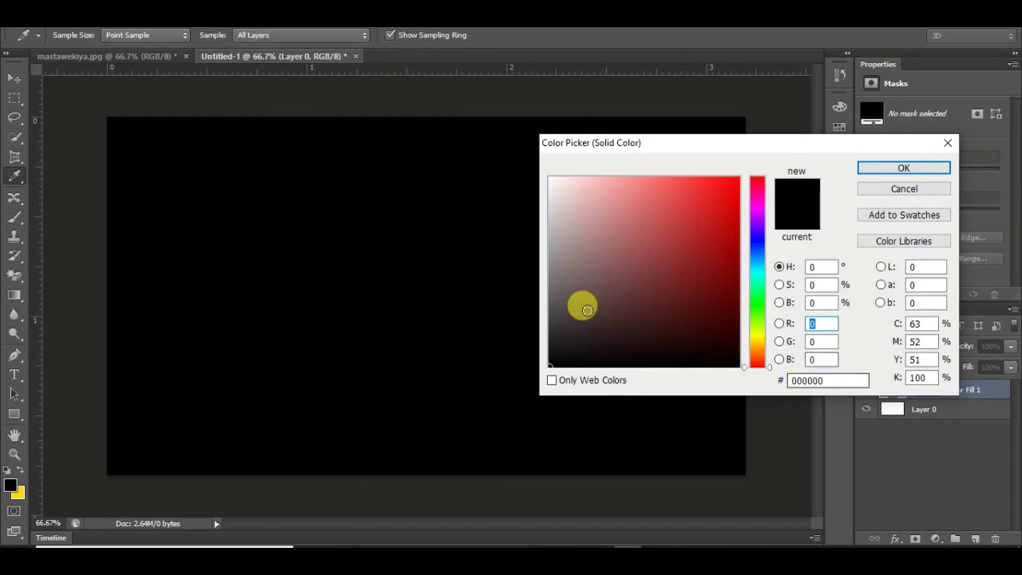
pyautogui.moveTo(822, 381); pyautogui.dragTo(764, 379)
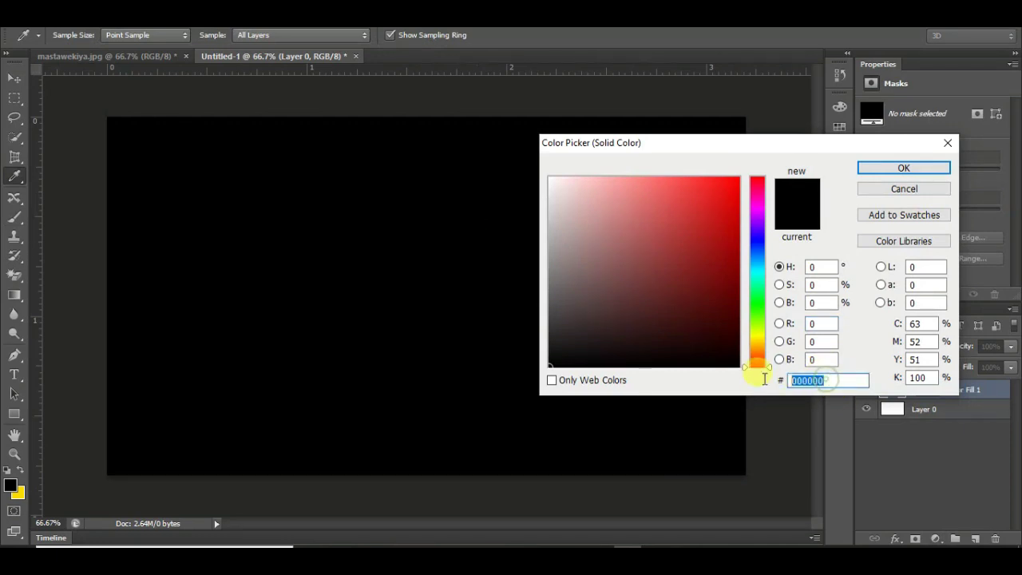
pyautogui.write('004aad')
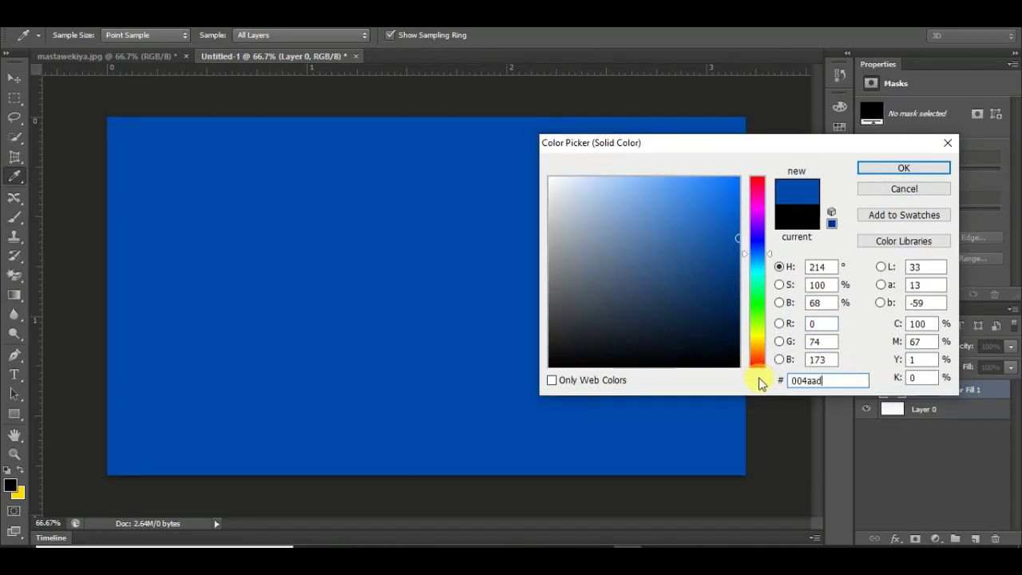
pyautogui.click(891, 170)
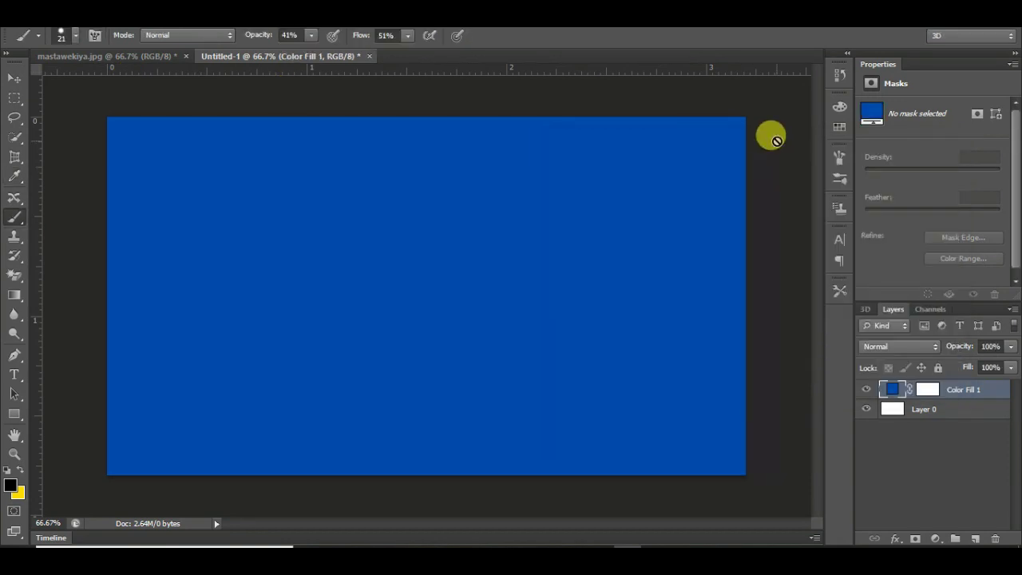
# - In mastawekiya.jpg, set the foreground colour to the thumbnail's background blue, 004aad, by sampling it between the text lines
pyautogui.click(145, 56)
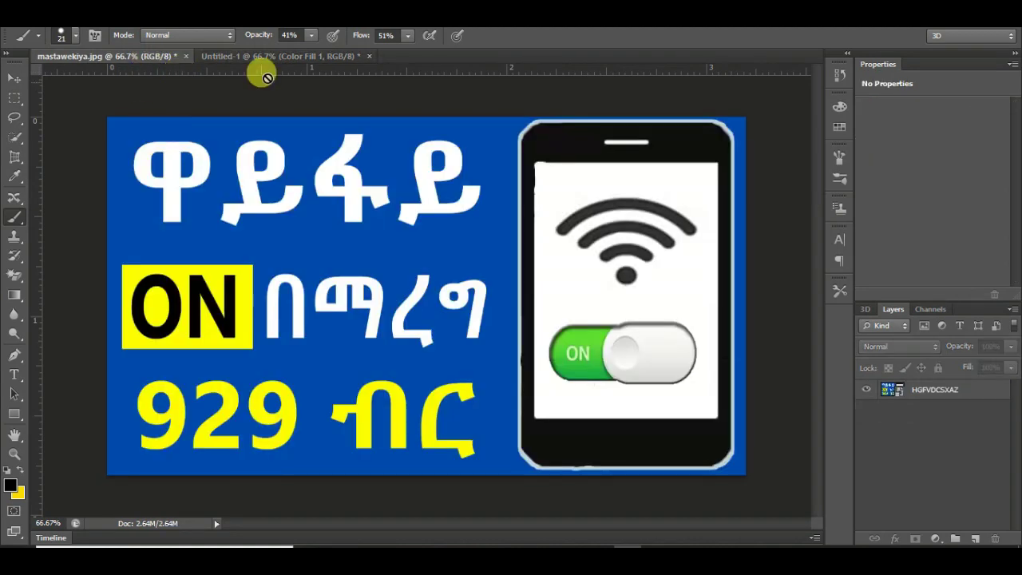
pyautogui.click(285, 57)
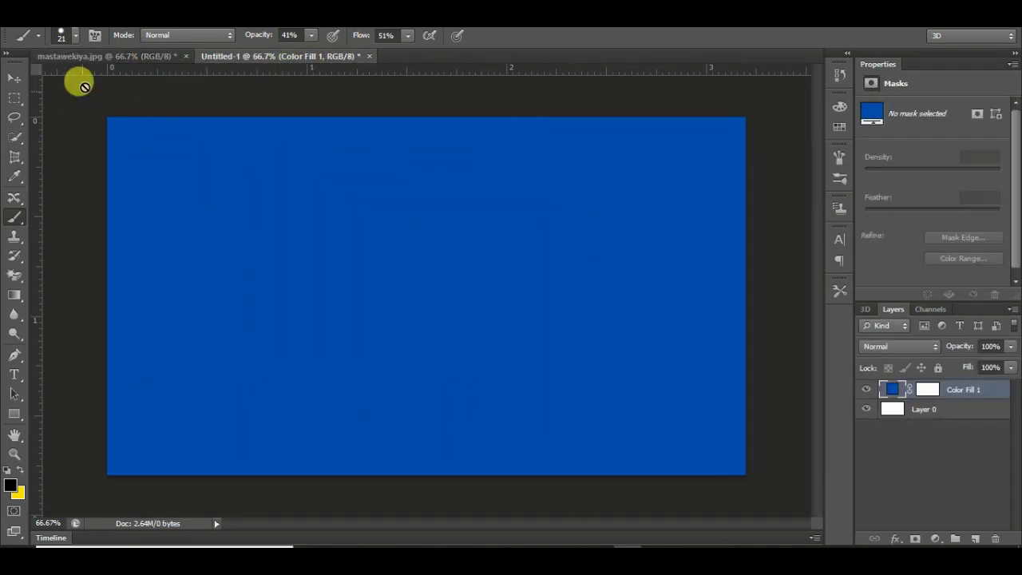
pyautogui.click(102, 57)
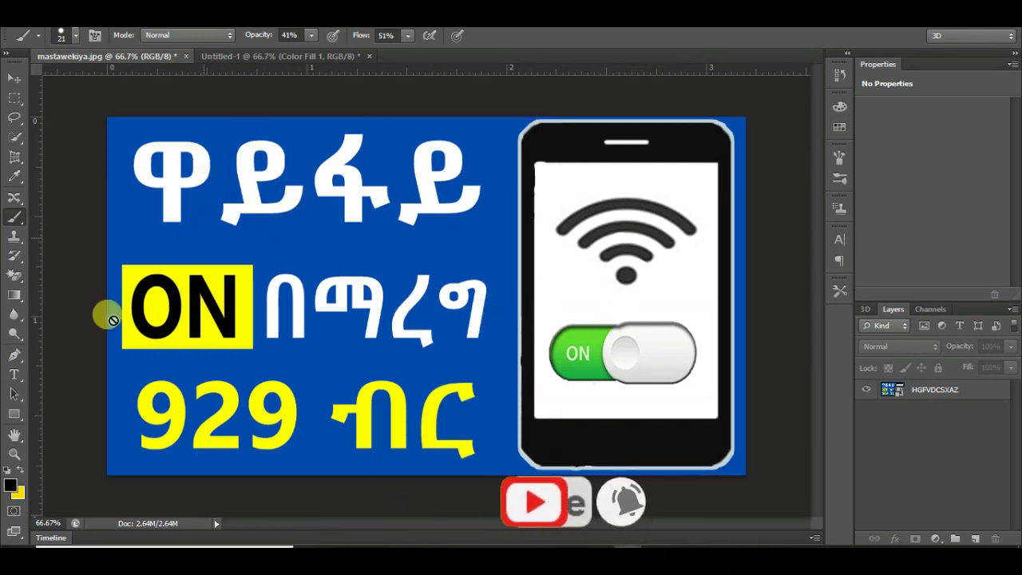
pyautogui.click(10, 489)
pyautogui.moveTo(411, 210); pyautogui.dragTo(388, 242)
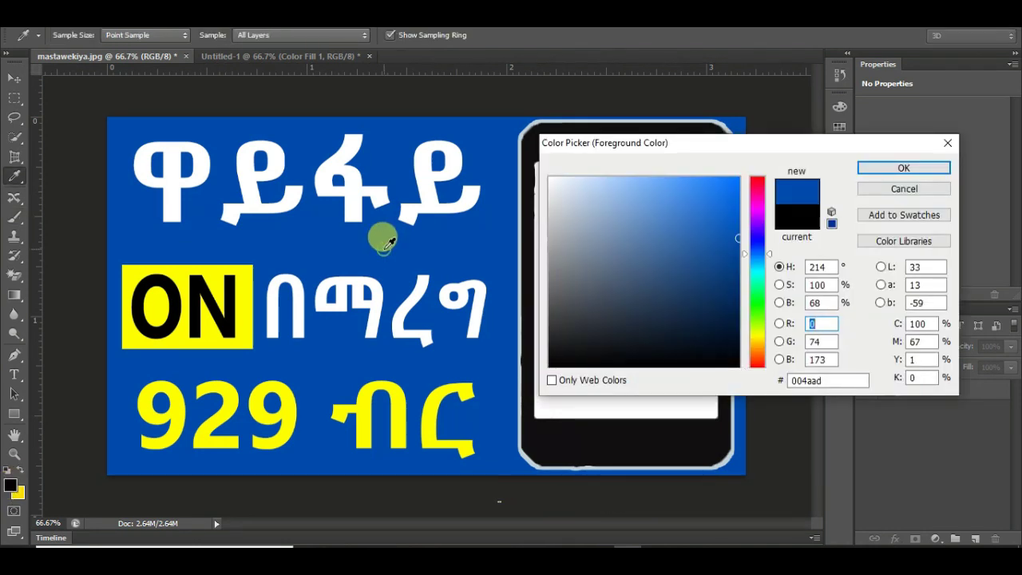
pyautogui.click(838, 140)
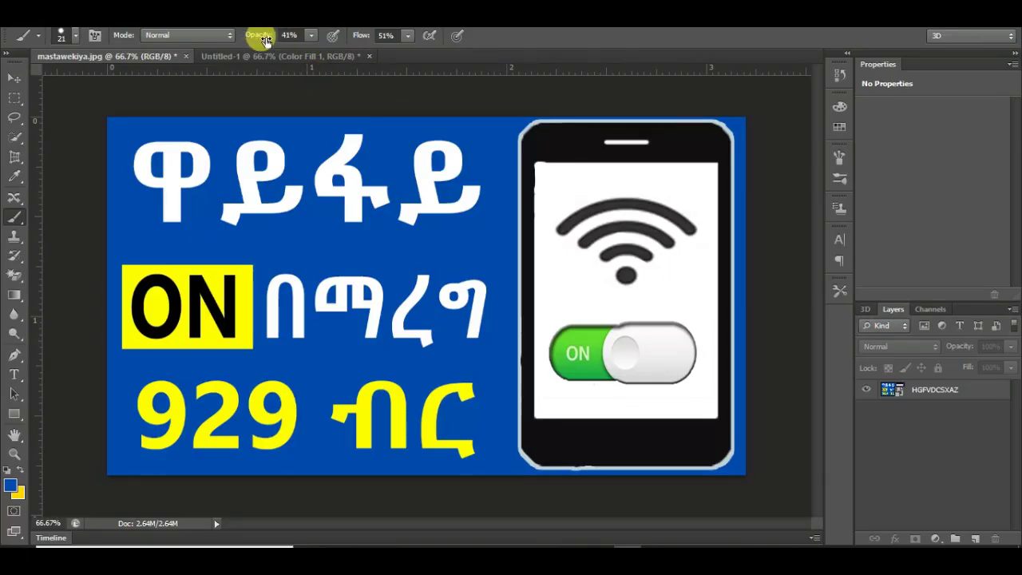
# - Set the Brush tool's opacity and flow both to 100%
pyautogui.click(313, 38)
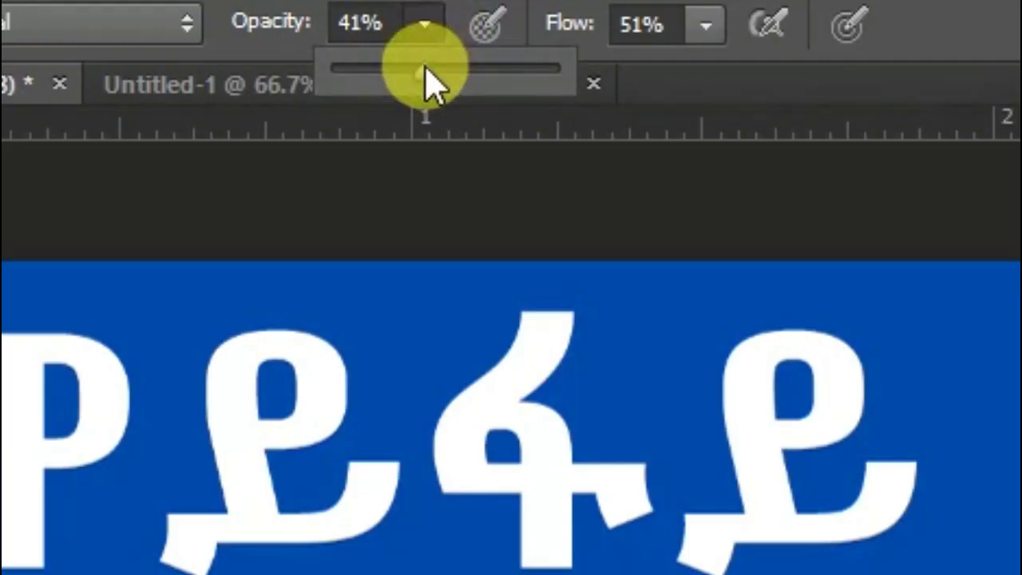
pyautogui.moveTo(424, 73); pyautogui.dragTo(645, 23)
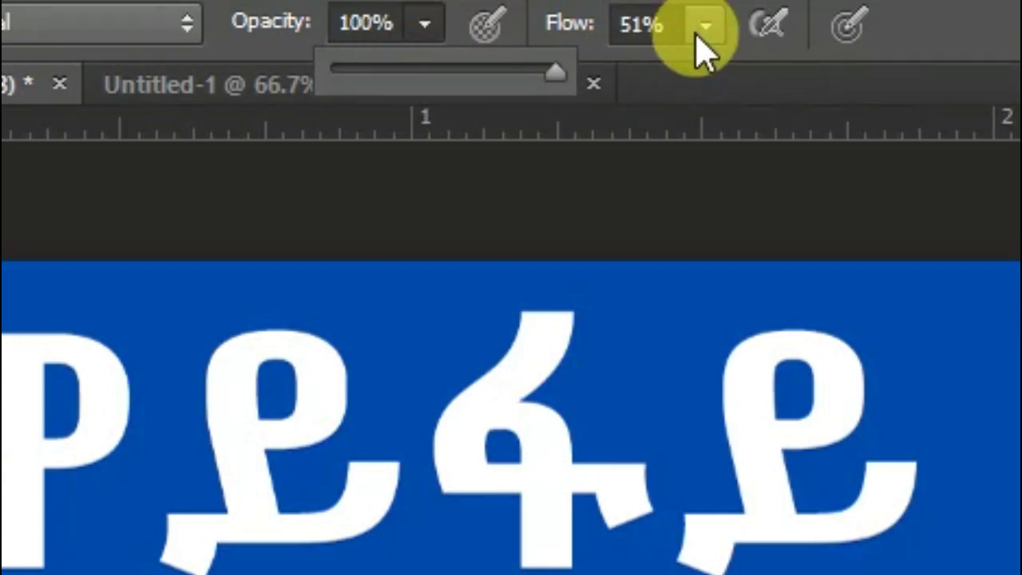
pyautogui.click(702, 45)
pyautogui.click(703, 44)
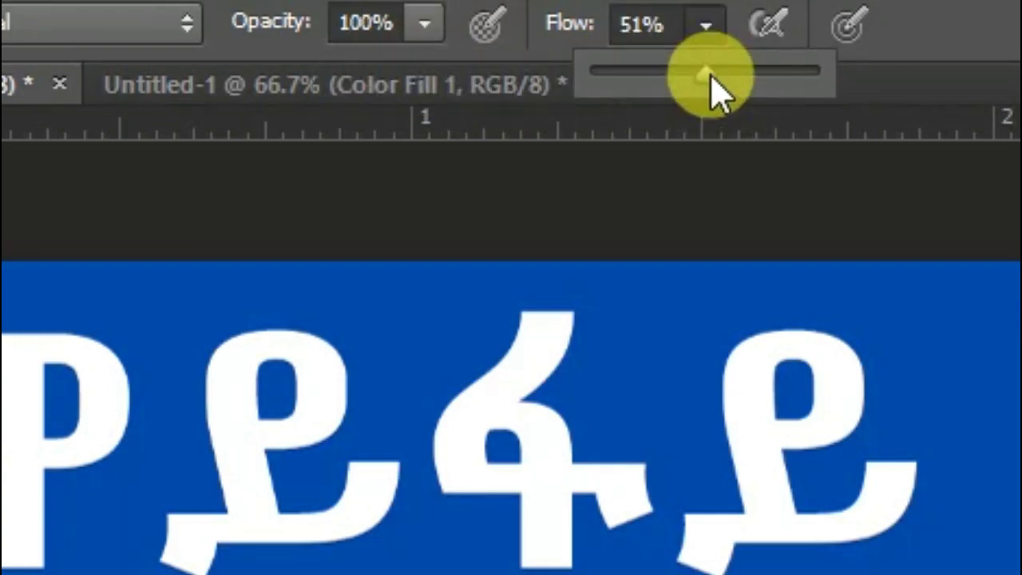
pyautogui.moveTo(709, 75); pyautogui.dragTo(879, 98)
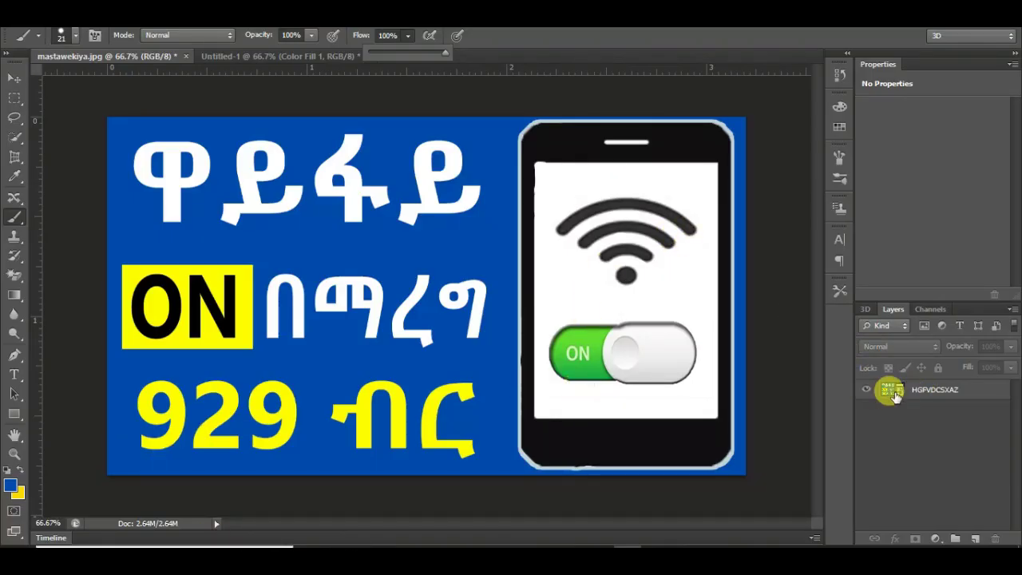
# - Rasterize the HGFVDCSXAZ smart object layer and paint blue over parts of the first headline letter and the ON label
pyautogui.click(913, 395)
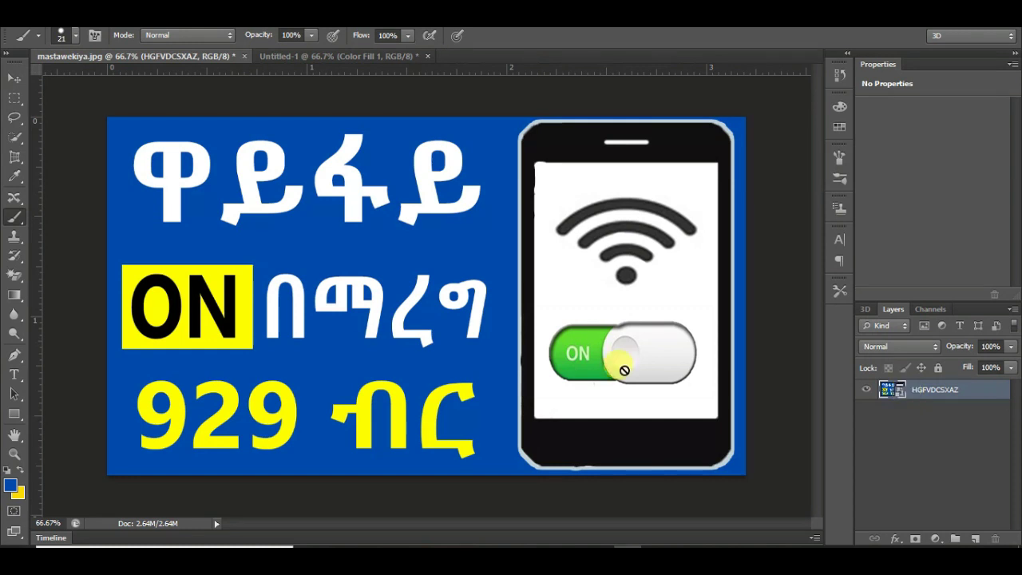
pyautogui.click(320, 242)
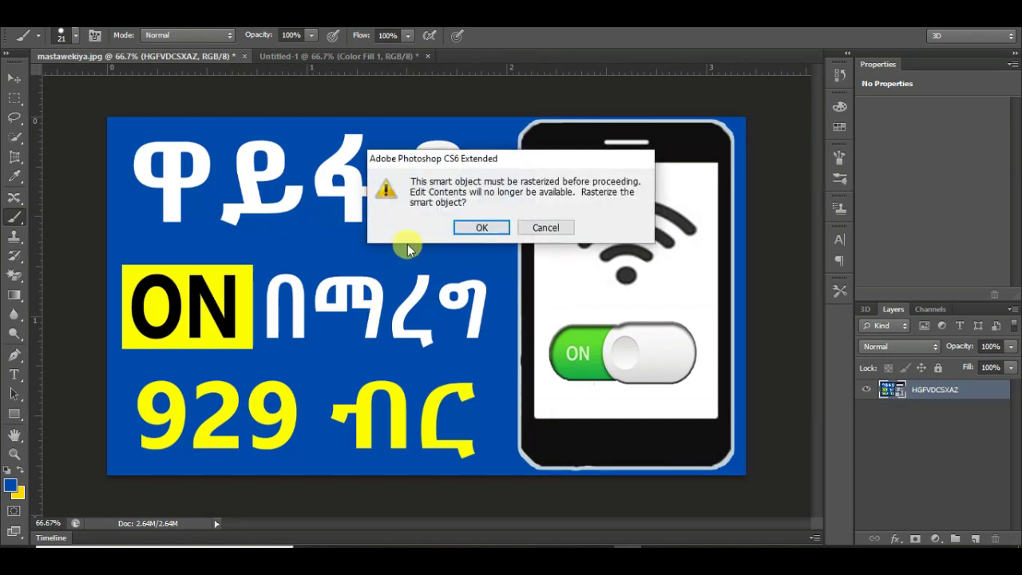
pyautogui.click(482, 228)
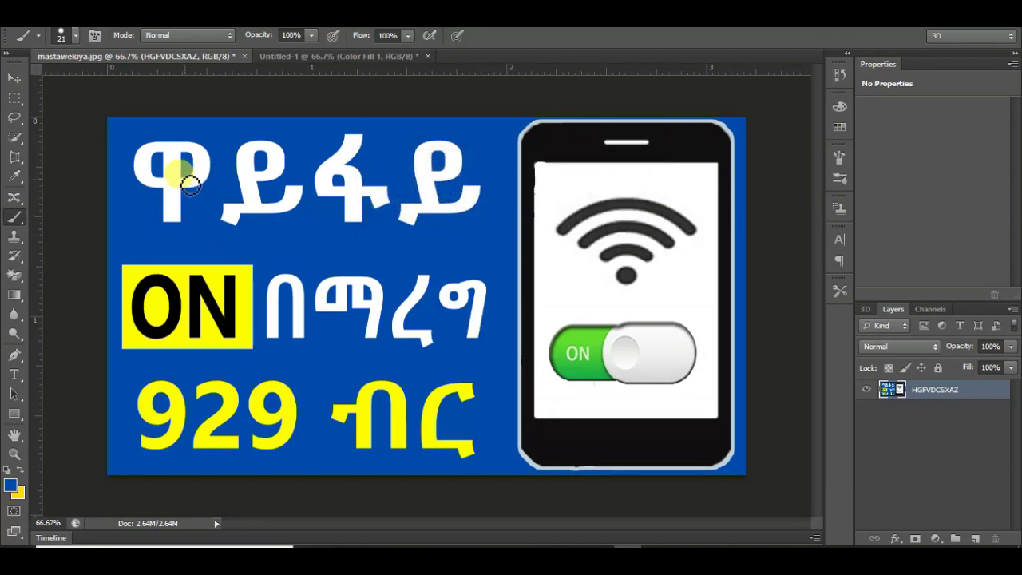
pyautogui.moveTo(189, 185)
pyautogui.mouseDown()
pyautogui.moveTo(174, 303)
pyautogui.moveTo(196, 152)
pyautogui.moveTo(183, 207)
pyautogui.moveTo(193, 101)
pyautogui.moveTo(167, 172)
pyautogui.moveTo(177, 79)
pyautogui.moveTo(141, 256)
pyautogui.moveTo(141, 99)
pyautogui.moveTo(149, 263)
pyautogui.moveTo(117, 138)
pyautogui.moveTo(134, 101)
pyautogui.moveTo(182, 222)
pyautogui.mouseUp()
# - Enlarge the brush size to 277 px, keeping the hard round tip at 100% hardness
pyautogui.click(78, 38)
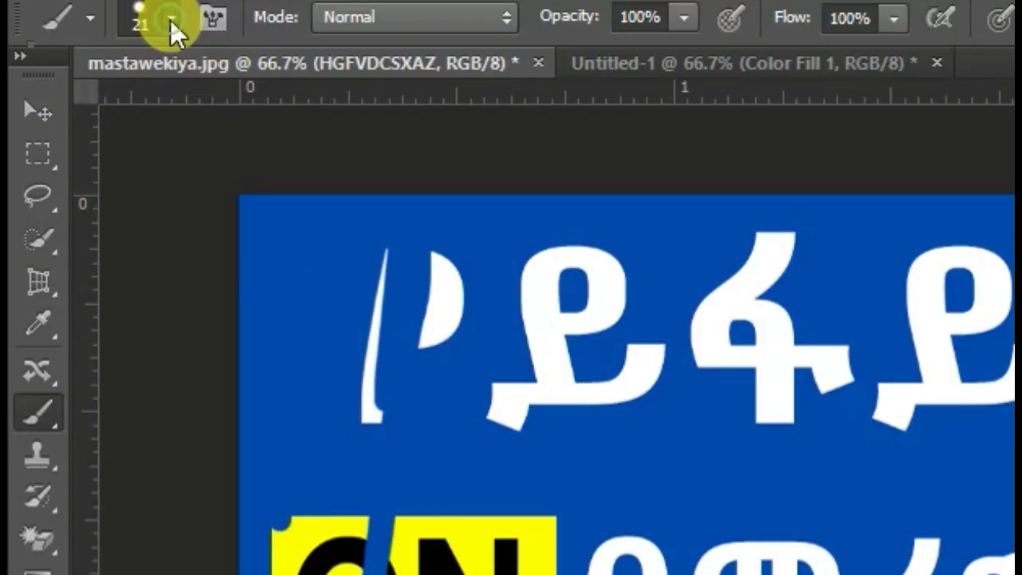
pyautogui.click(77, 38)
pyautogui.click(39, 83)
pyautogui.moveTo(90, 123); pyautogui.dragTo(219, 122)
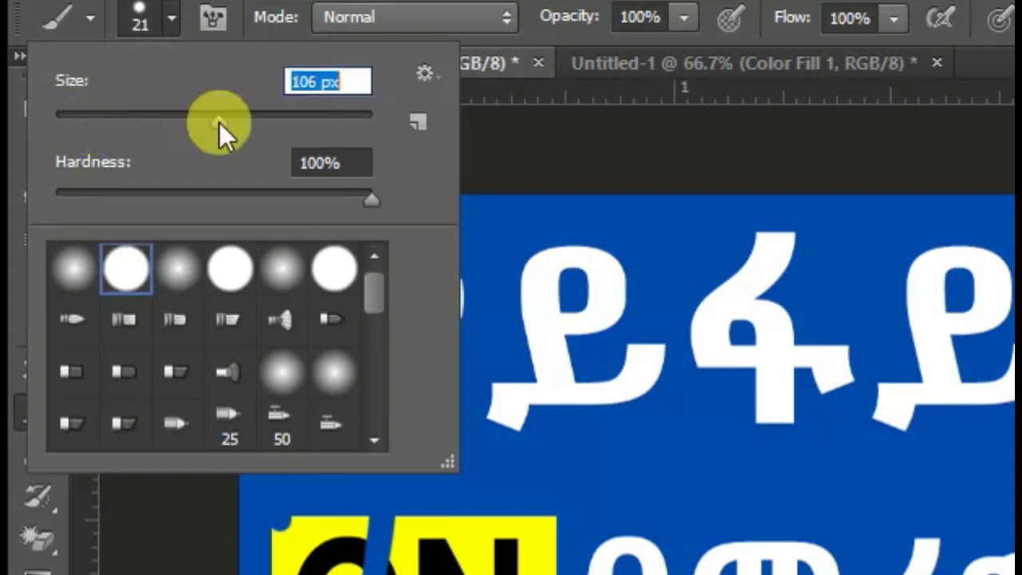
pyautogui.click(305, 120)
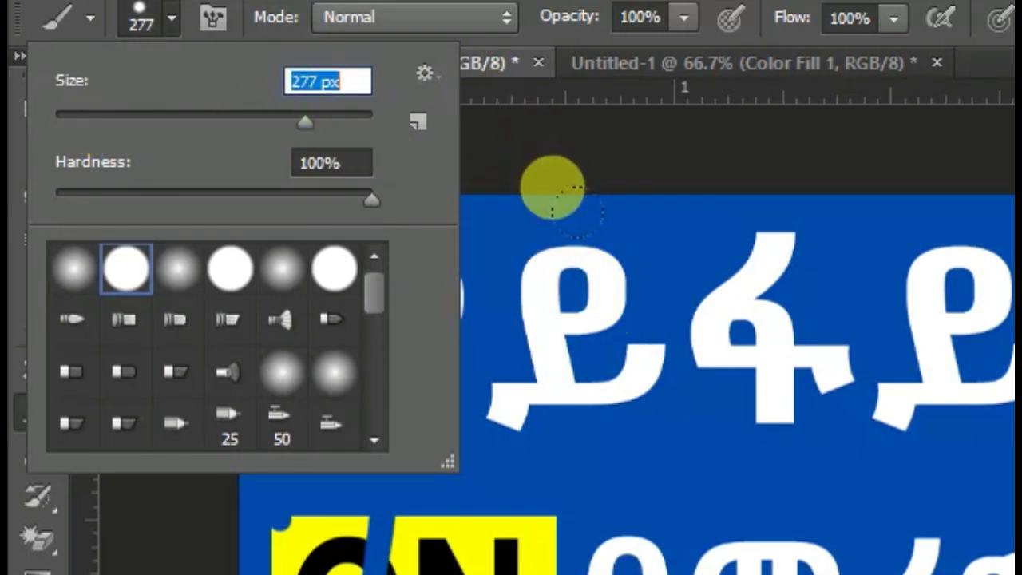
# - Paint blue over all three lines of text beside the phone until the old lettering is fully covered
pyautogui.click(553, 198)
pyautogui.moveTo(552, 198)
pyautogui.mouseDown()
pyautogui.moveTo(204, 435)
pyautogui.moveTo(185, 76)
pyautogui.moveTo(118, 382)
pyautogui.moveTo(99, 40)
pyautogui.mouseUp()
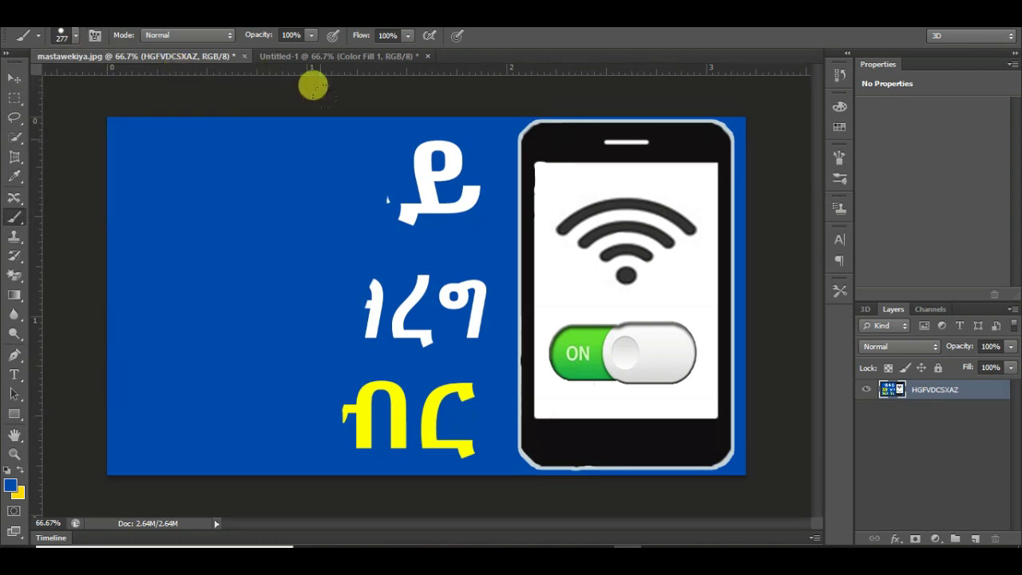
pyautogui.moveTo(313, 86)
pyautogui.mouseDown()
pyautogui.moveTo(356, 101)
pyautogui.moveTo(367, 345)
pyautogui.moveTo(289, 364)
pyautogui.moveTo(221, 112)
pyautogui.mouseUp()
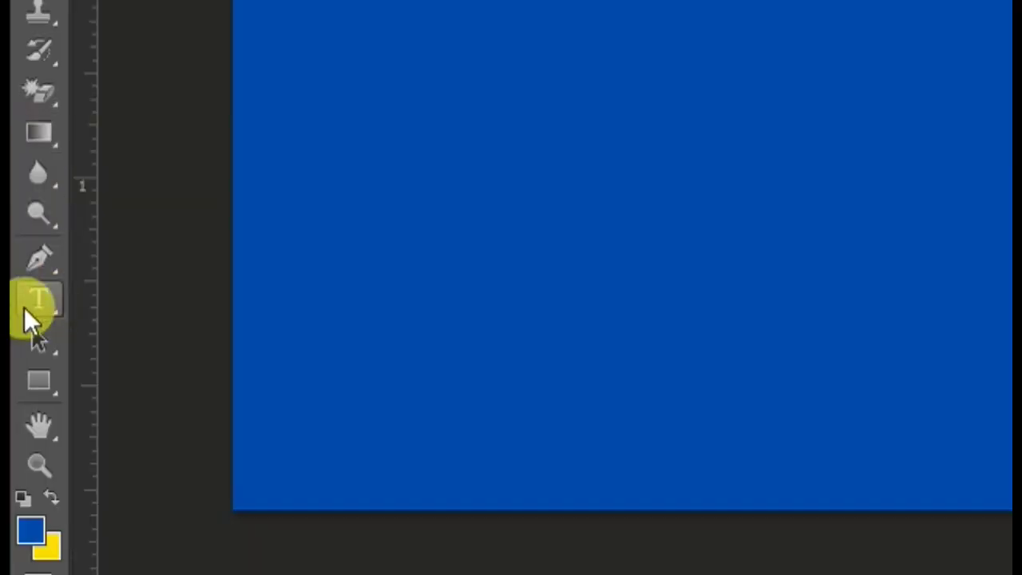
# - Add the white text "base app" in Ebrima Bold at 41 pt across the upper part of the blue background
pyautogui.click(29, 309)
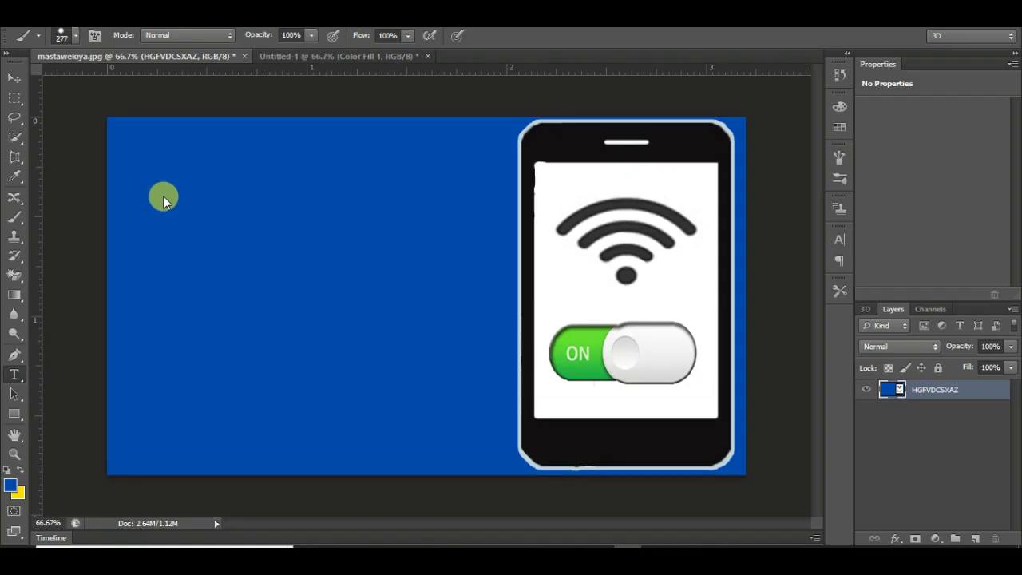
pyautogui.click(155, 177)
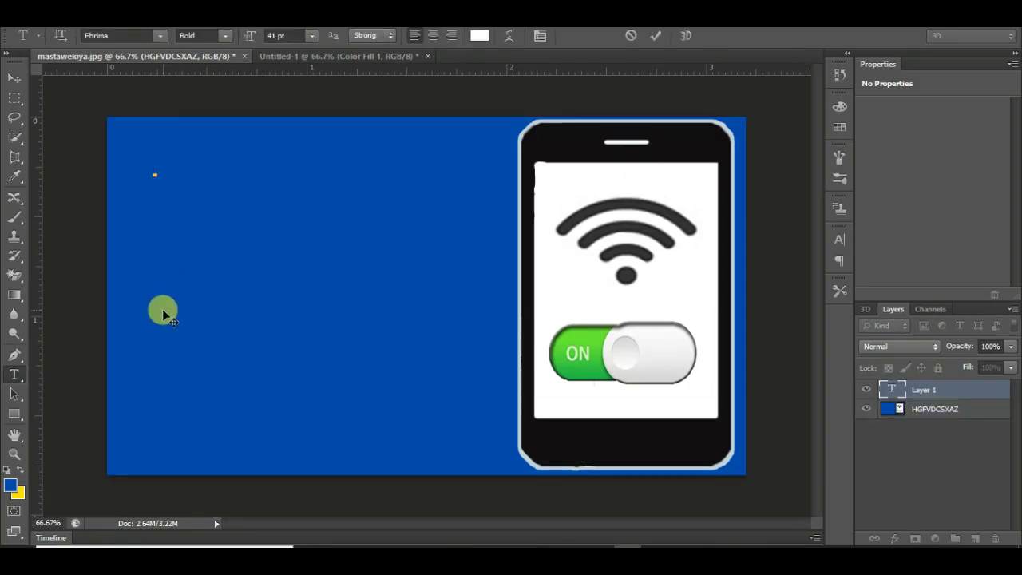
pyautogui.write('bas')
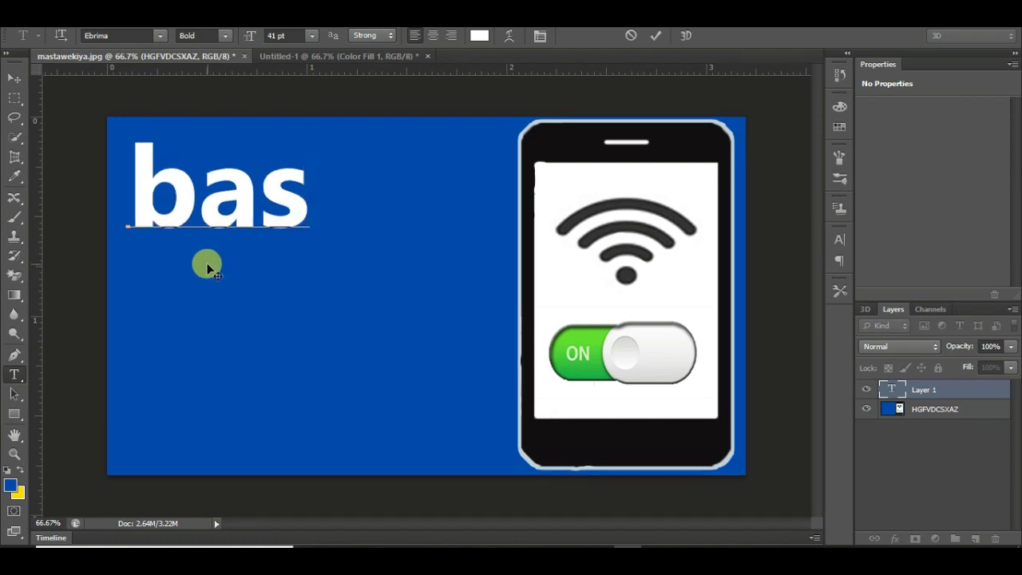
pyautogui.write('e app')
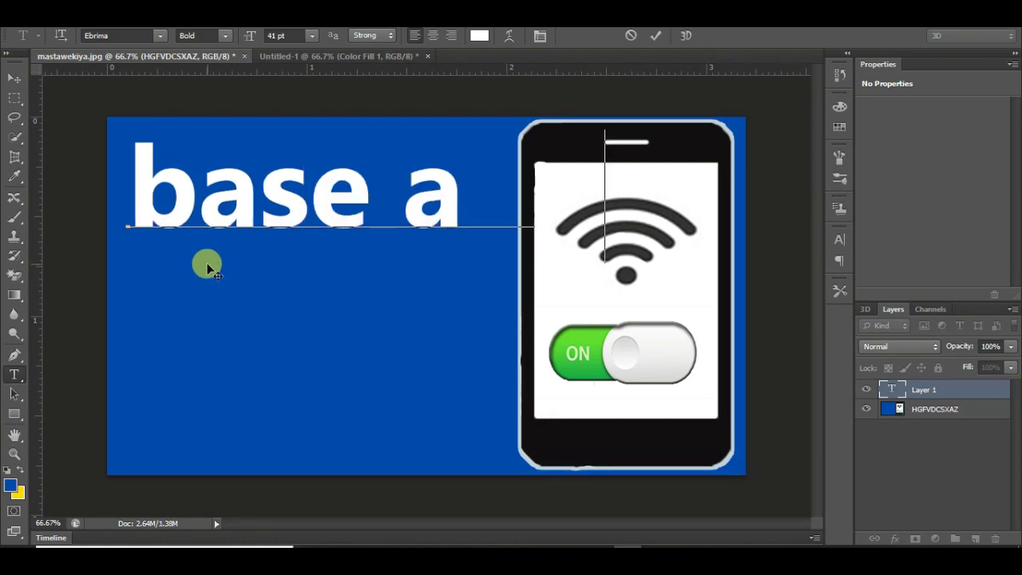
pyautogui.click(13, 77)
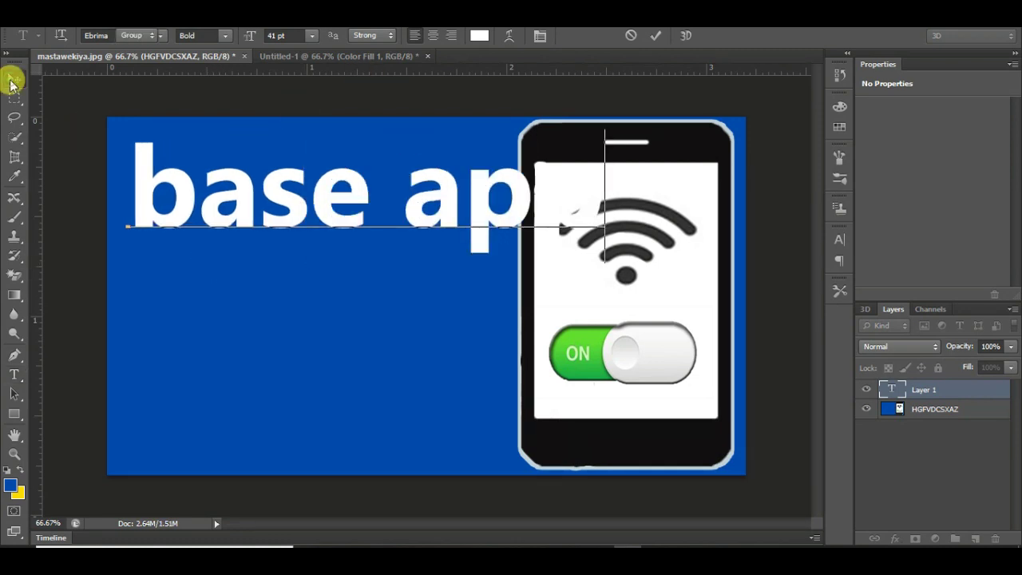
# - Scale the "base app" text to about 73% width and 77% height and position it beside the phone near the upper-left canvas corner
pyautogui.moveTo(135, 143); pyautogui.dragTo(234, 173)
pyautogui.moveTo(411, 226); pyautogui.dragTo(211, 190)
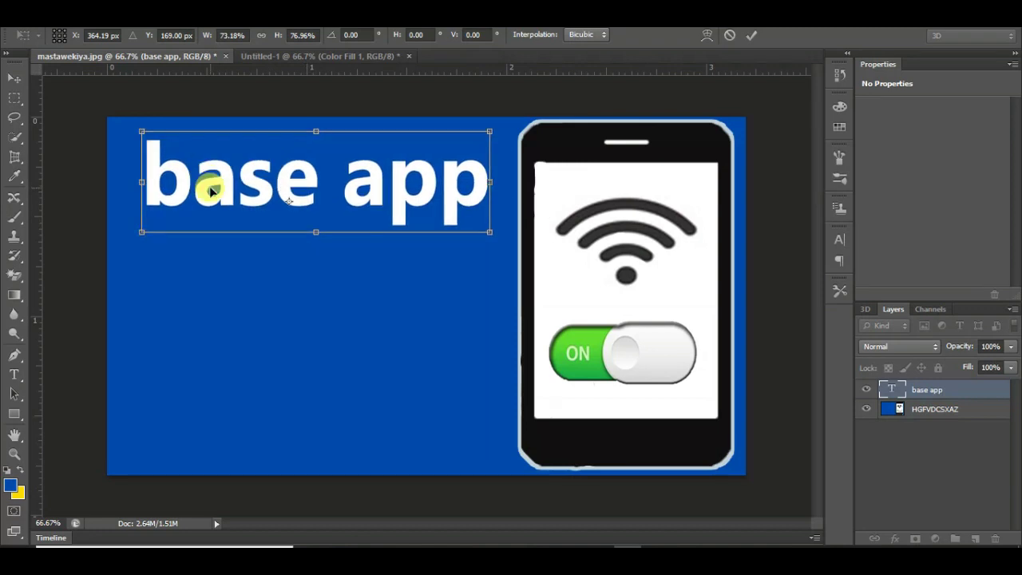
pyautogui.press('Return')
pyautogui.click(81, 281)
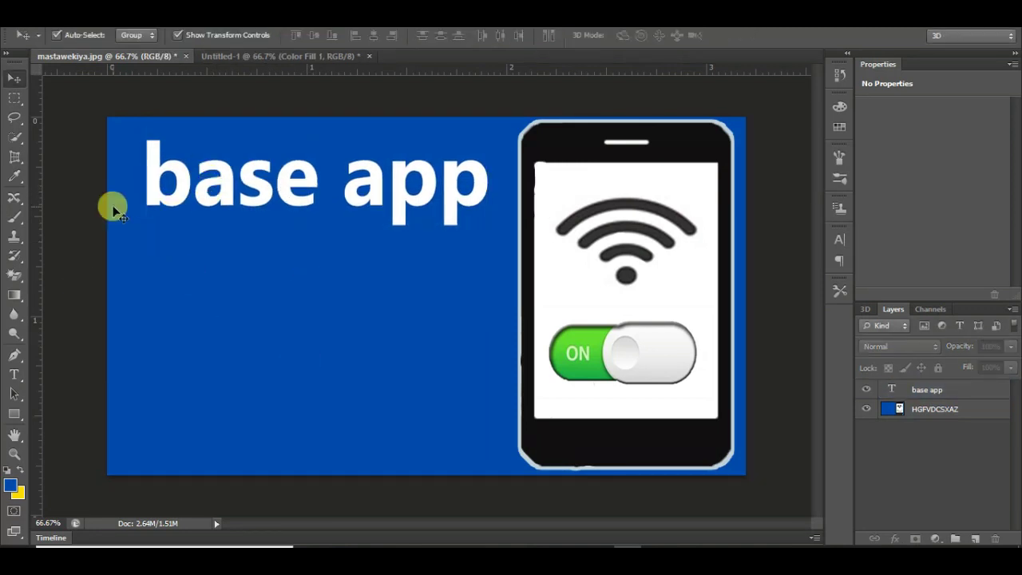
pyautogui.moveTo(223, 203); pyautogui.dragTo(210, 205)
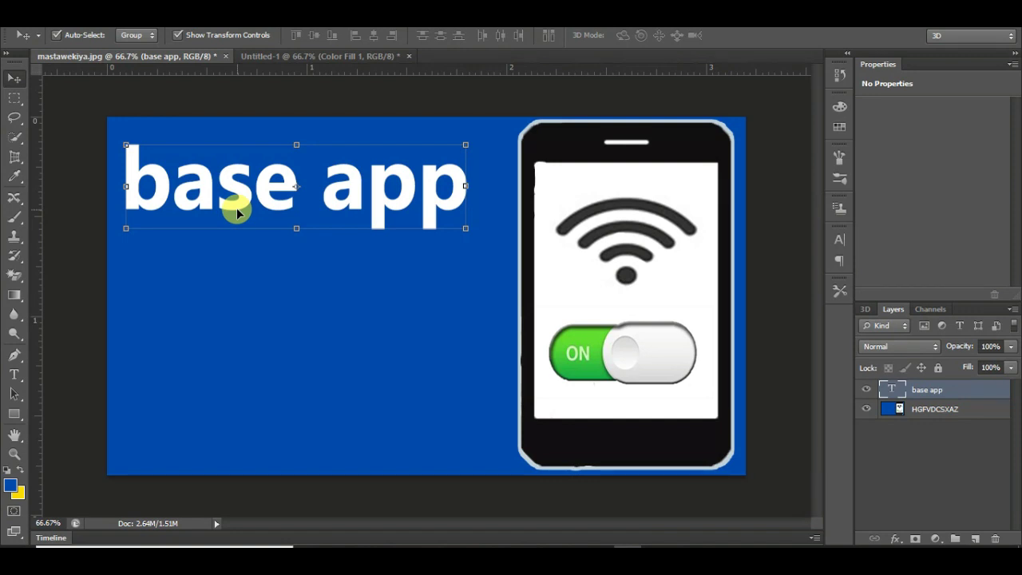
pyautogui.click(85, 233)
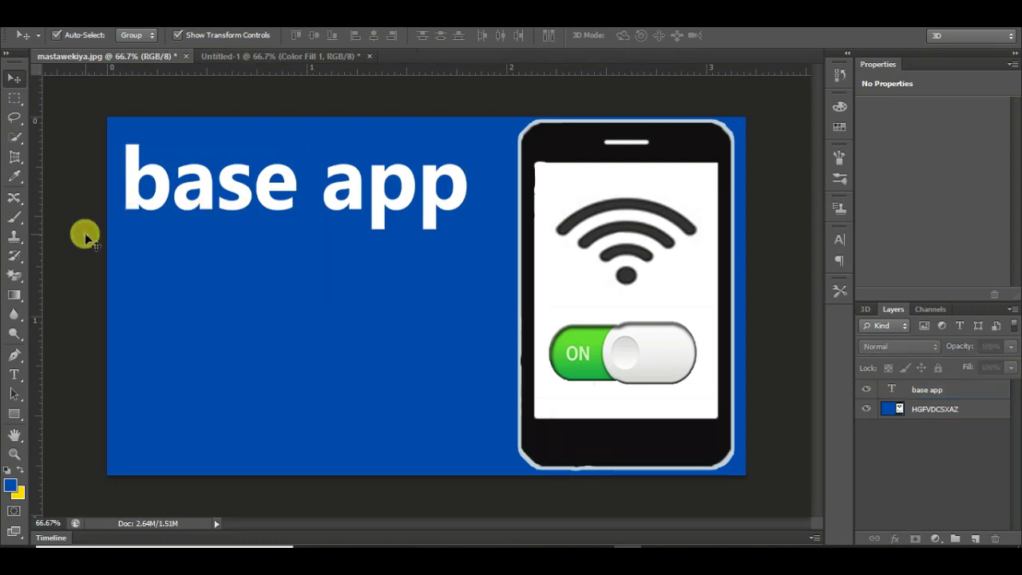